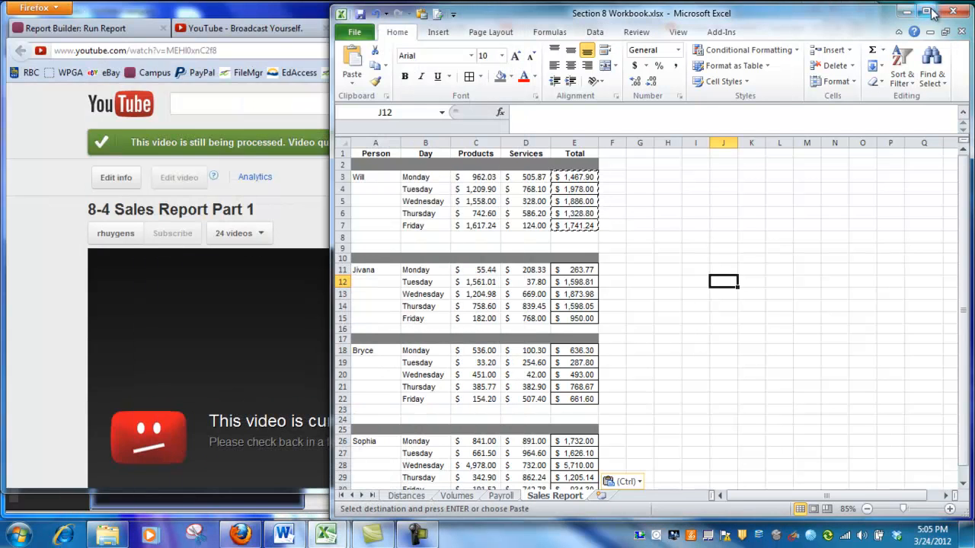
Maximize the workbook and zoom to 115% to examine the first salesperson's Monday products, services and total formula
{"action": "left_click", "coordinate": [926, 12]}
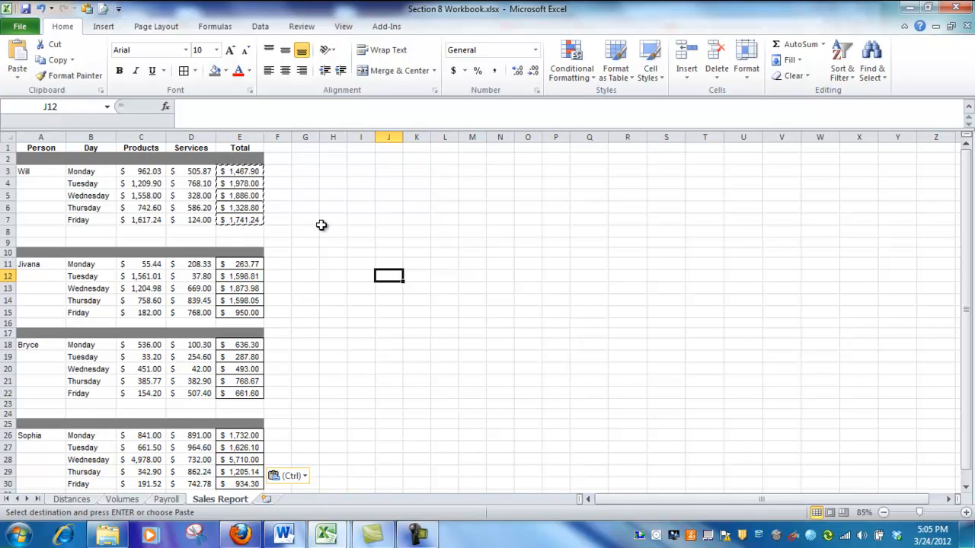
{"action": "scroll", "coordinate": [461, 326], "scroll_direction": "up", "scroll_amount": 2, "text": "ctrl"}
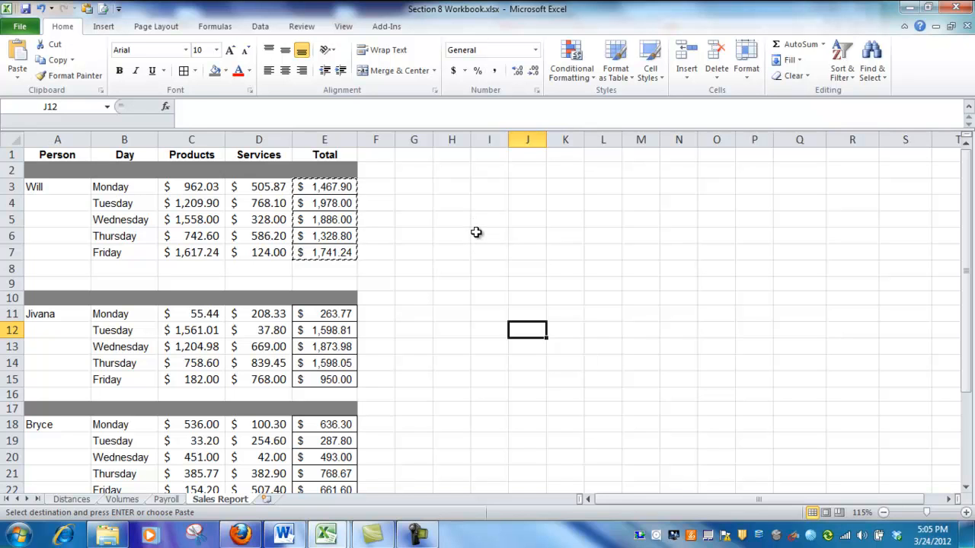
{"action": "left_click", "coordinate": [56, 187]}
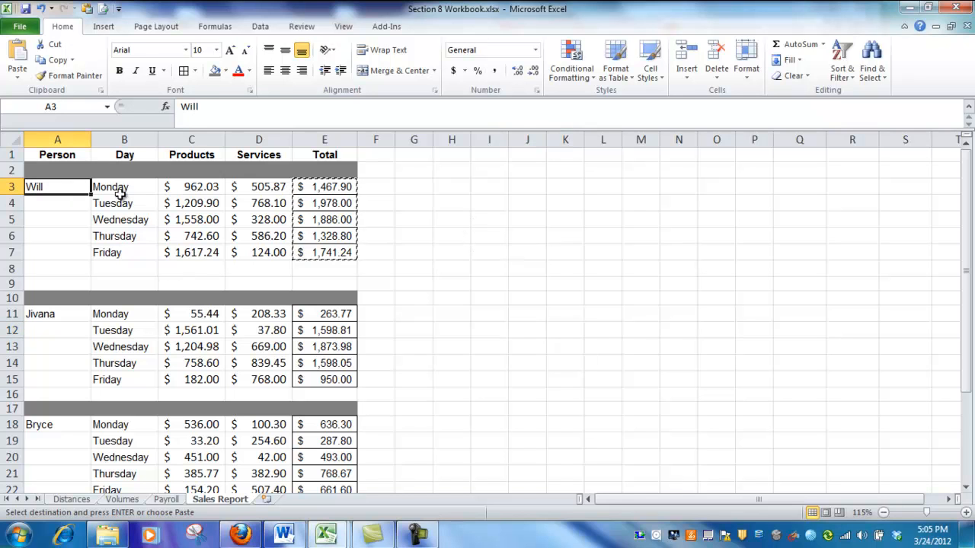
{"action": "left_click", "coordinate": [200, 188]}
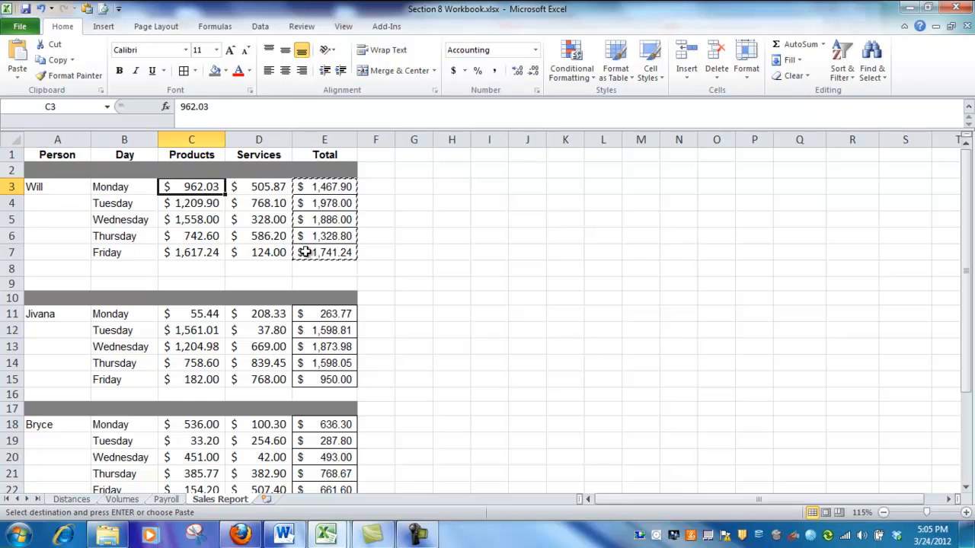
{"action": "left_click", "coordinate": [278, 187]}
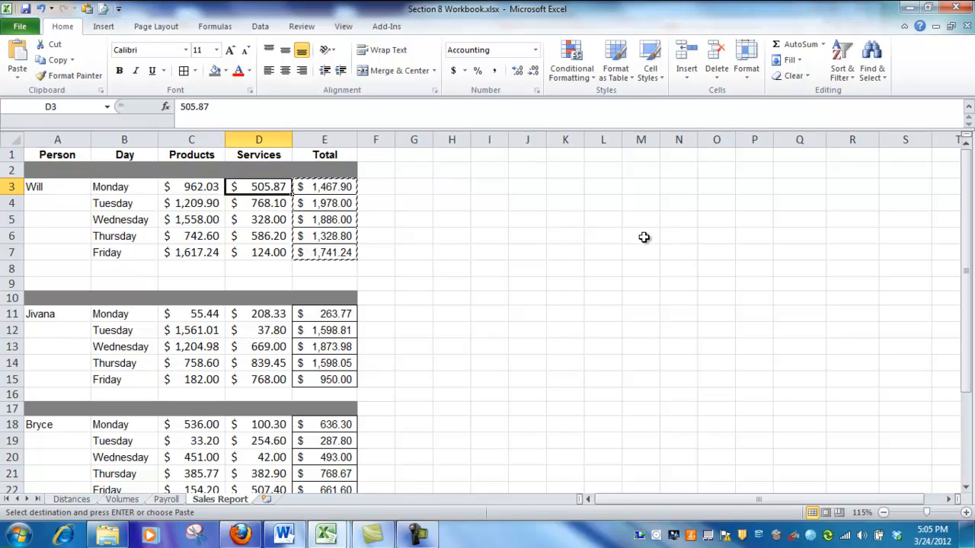
{"action": "left_click", "coordinate": [338, 190]}
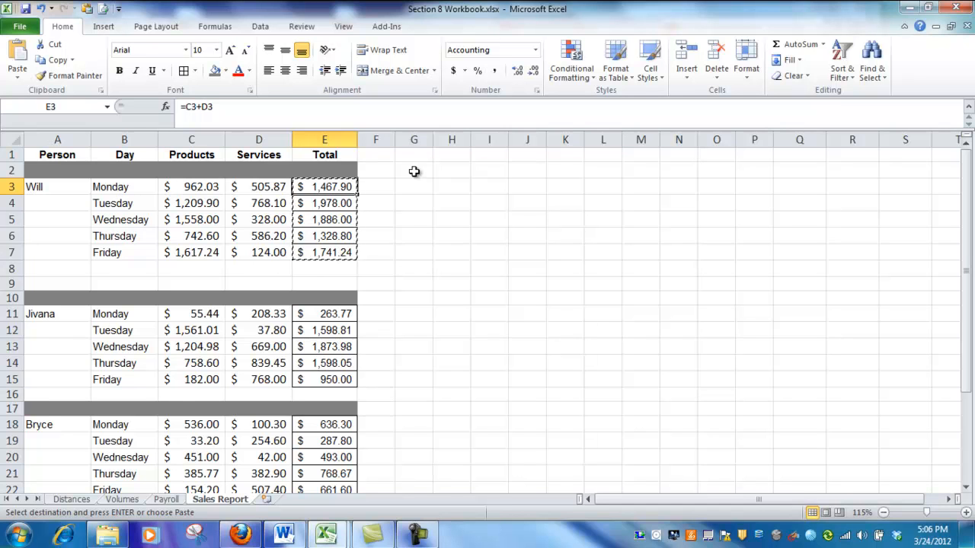
Widen column F and place the heading Commission in F1, beside the Total heading
{"action": "left_click_drag", "start_coordinate": [397, 141], "coordinate": [462, 141]}
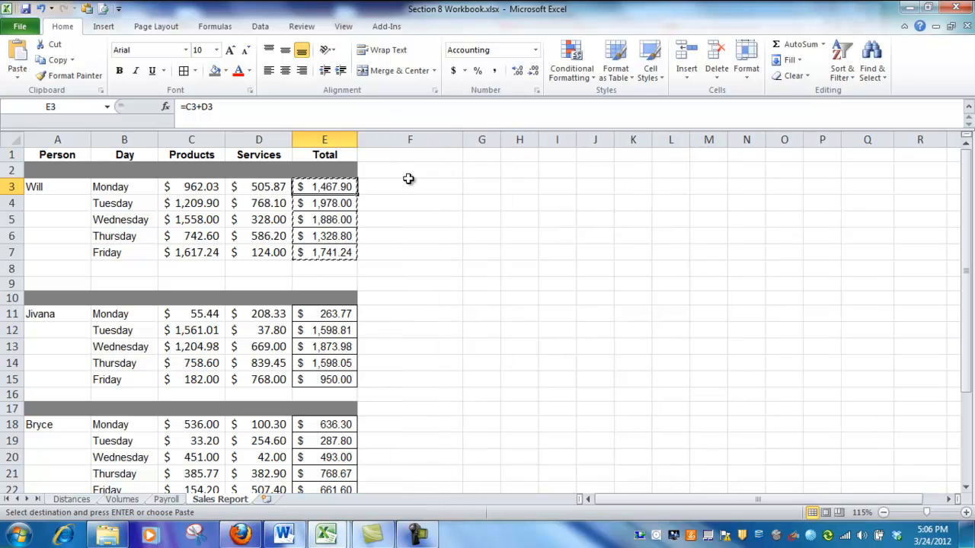
{"action": "left_click", "coordinate": [419, 172]}
{"action": "type", "text": "Commission"}
{"action": "key", "text": "Return"}
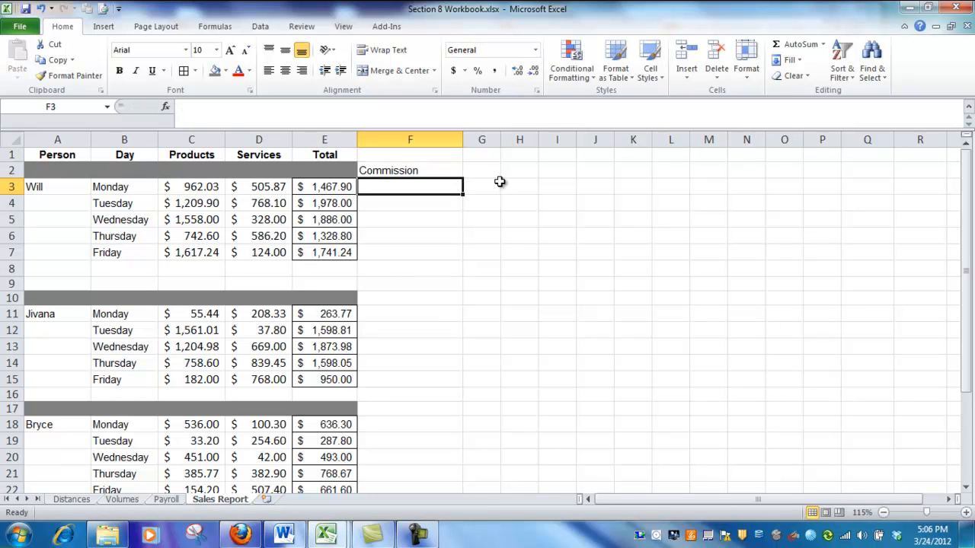
{"action": "left_click", "coordinate": [388, 170]}
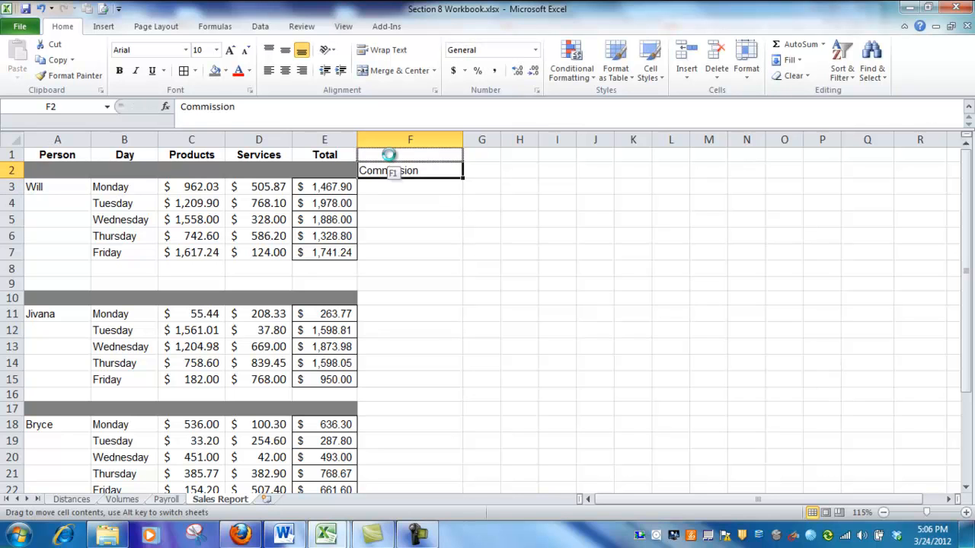
{"action": "left_click_drag", "start_coordinate": [389, 158], "coordinate": [390, 156]}
Format column F like the Total column: bold centred heading in F1, gray fill in F2 and borders around F3:F7
{"action": "left_click", "coordinate": [334, 155]}
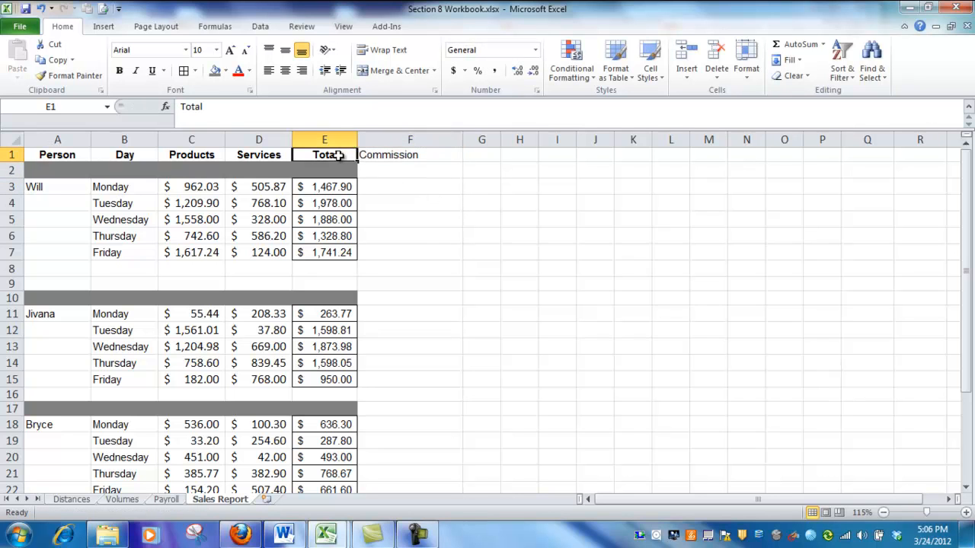
{"action": "left_click", "coordinate": [68, 75]}
{"action": "left_click", "coordinate": [374, 155]}
{"action": "left_click", "coordinate": [352, 175]}
{"action": "left_click_drag", "start_coordinate": [358, 180], "coordinate": [402, 252]}
{"action": "left_click", "coordinate": [434, 217]}
{"action": "left_click", "coordinate": [183, 70]}
{"action": "left_click", "coordinate": [450, 271]}
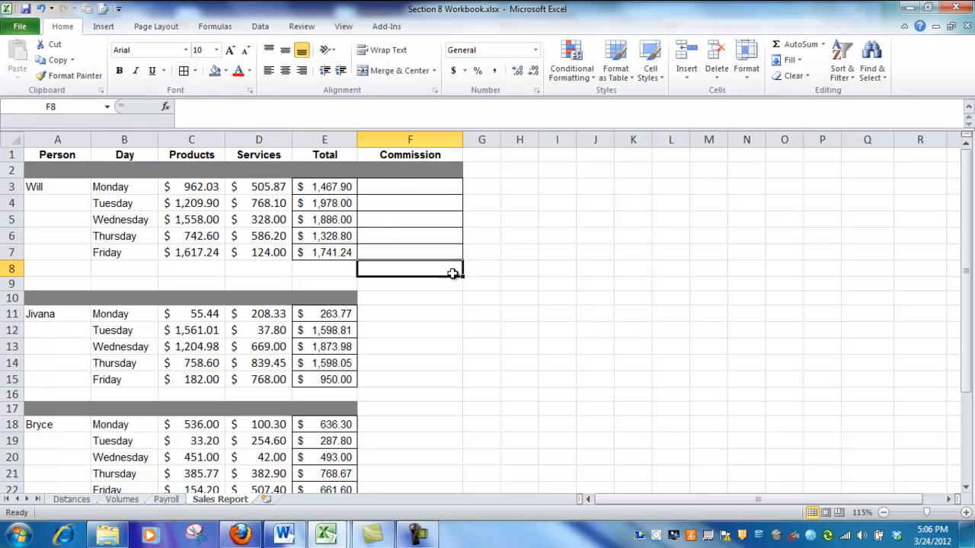
Enter the first salesperson's commission rate of .1 in A4 and format it as a percentage
{"action": "left_click", "coordinate": [404, 190]}
{"action": "left_click", "coordinate": [53, 202]}
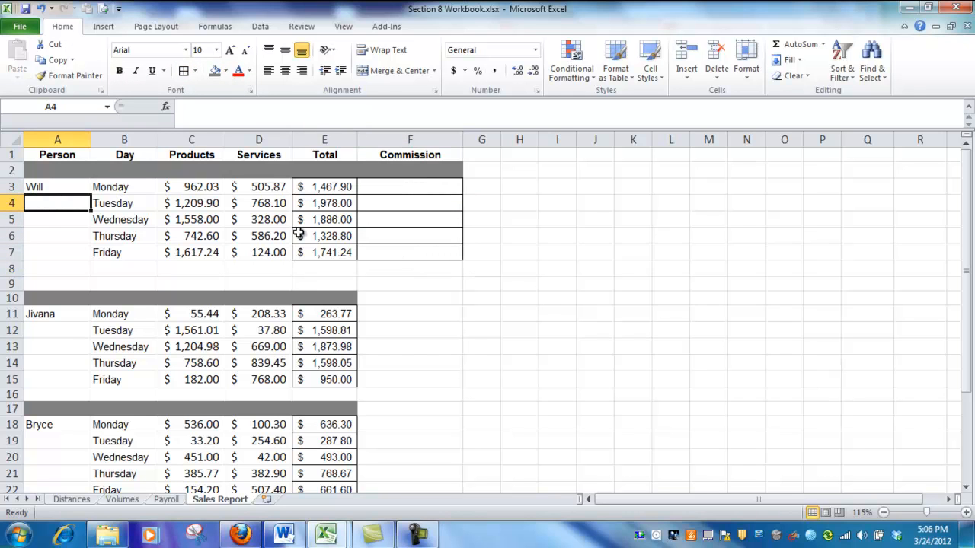
{"action": "type", "text": ".1"}
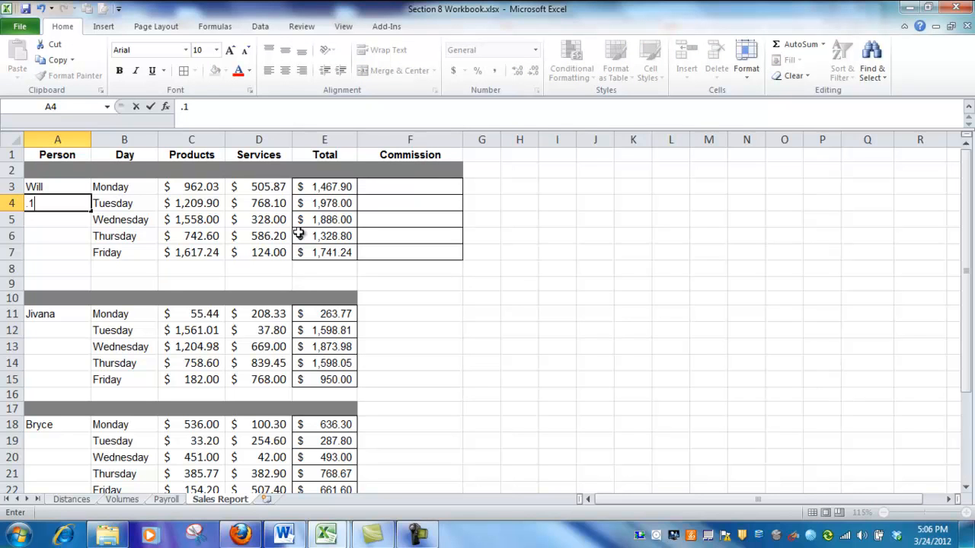
{"action": "key", "text": "Return"}
{"action": "left_click", "coordinate": [76, 205]}
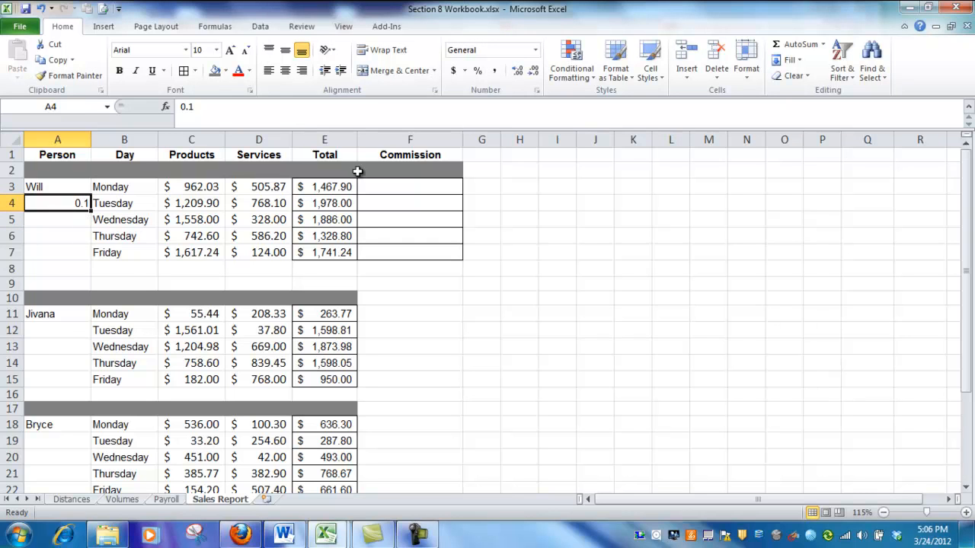
{"action": "left_click", "coordinate": [478, 72]}
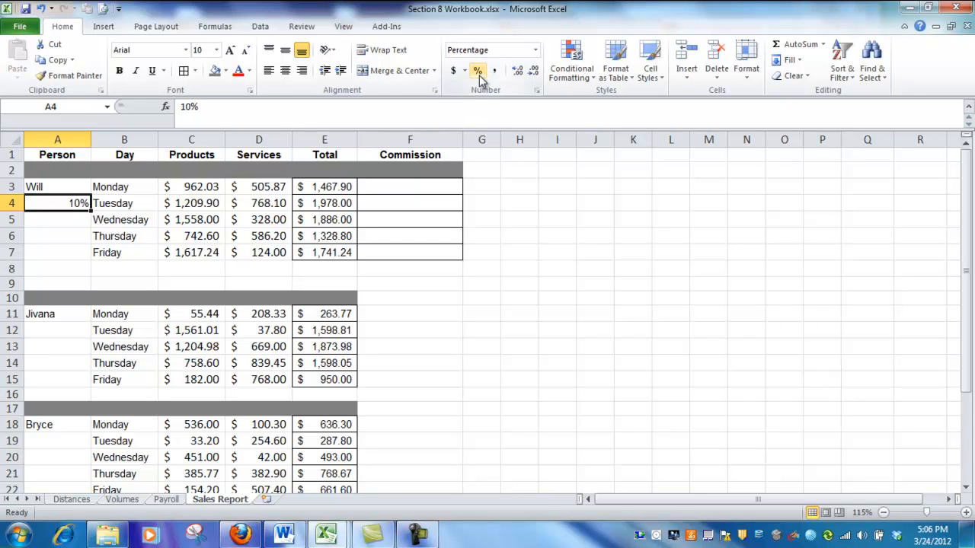
{"action": "left_click", "coordinate": [514, 264]}
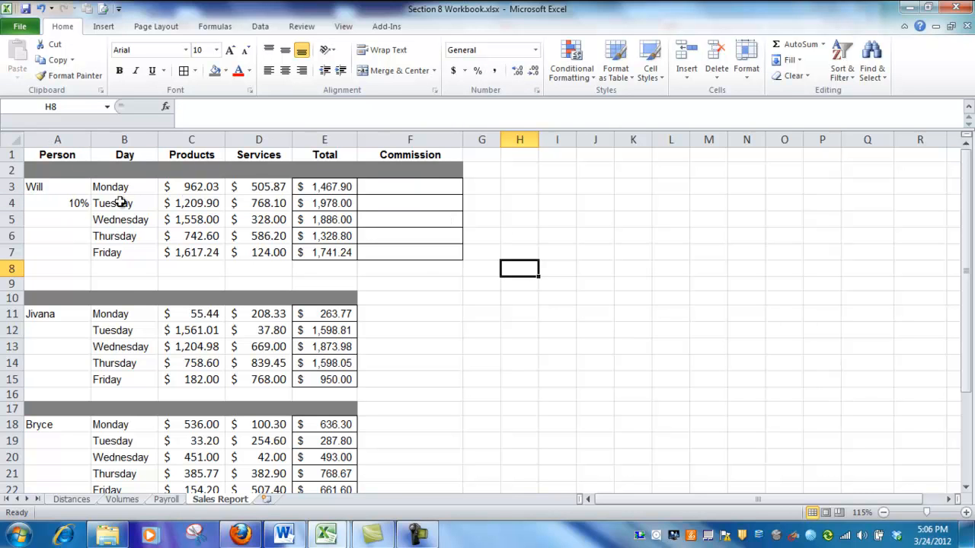
Calculate the Monday commission in F3 with the formula =E3*A4, and check the formula against its rate cell
{"action": "left_click", "coordinate": [337, 188]}
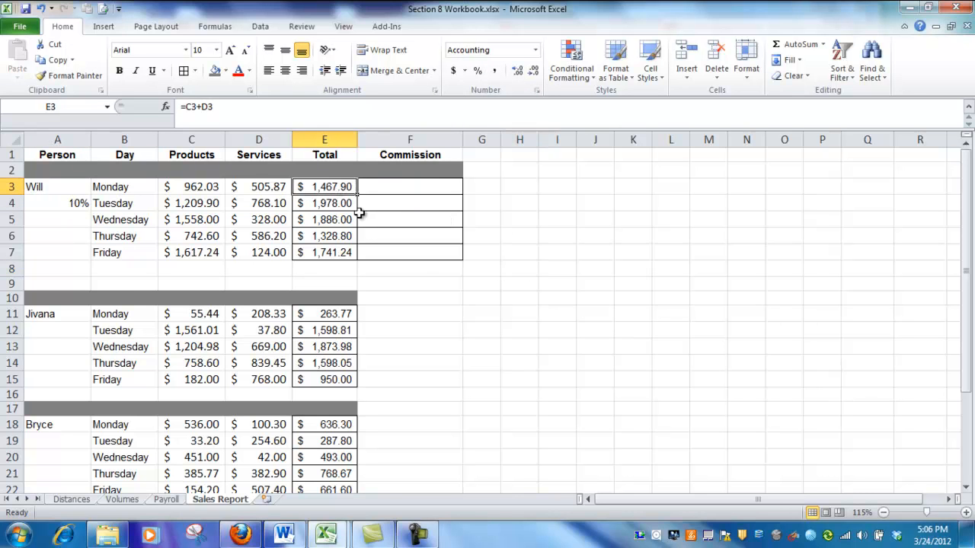
{"action": "left_click", "coordinate": [415, 187]}
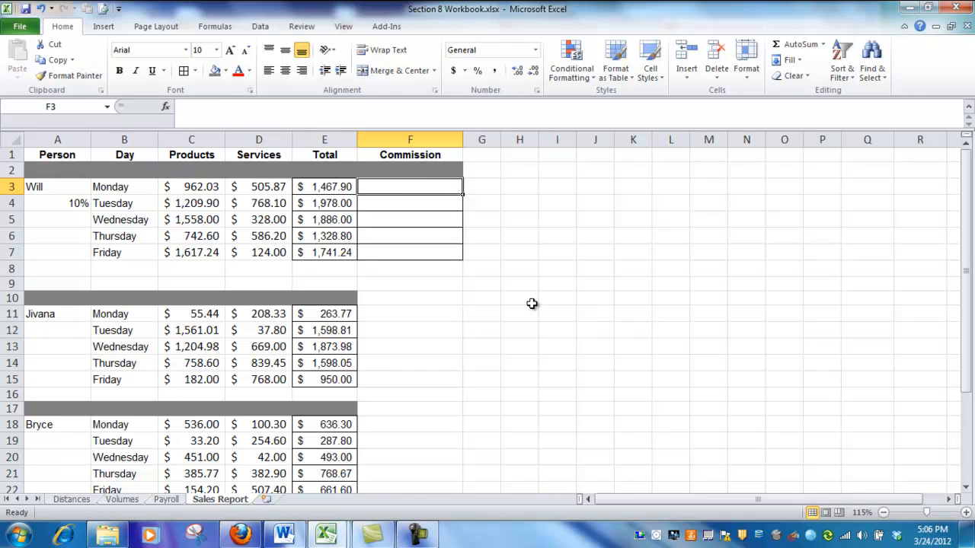
{"action": "type", "text": "="}
{"action": "left_click", "coordinate": [335, 187]}
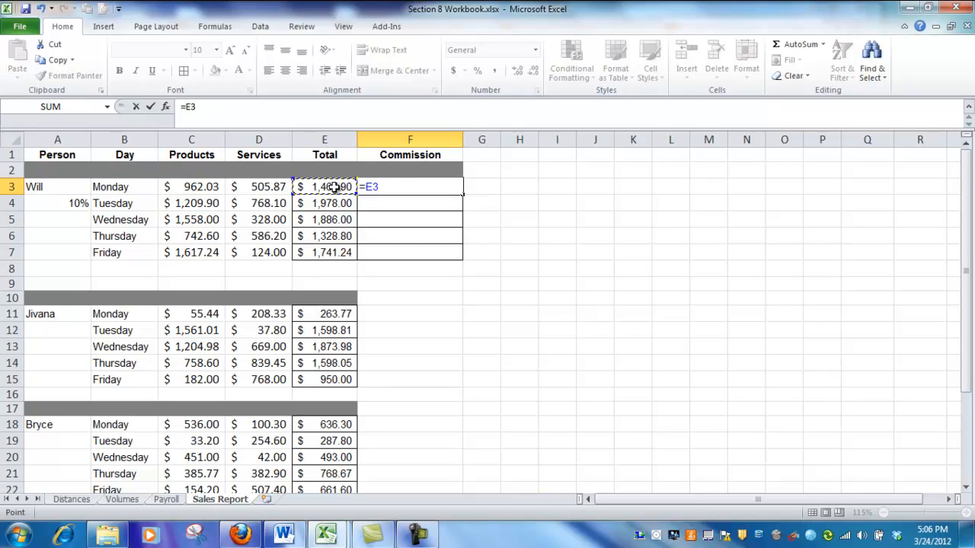
{"action": "type", "text": "*"}
{"action": "left_click", "coordinate": [79, 198]}
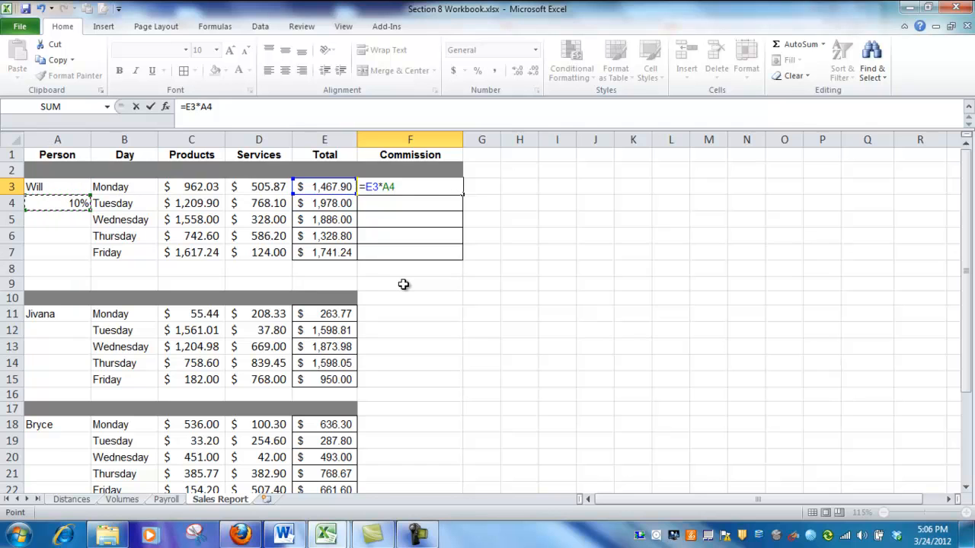
{"action": "key", "text": "Return"}
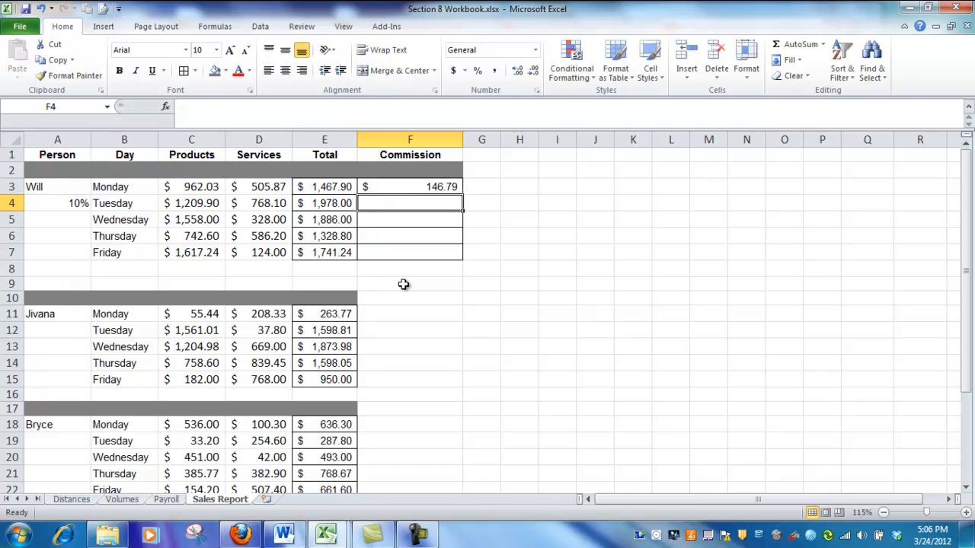
{"action": "left_click", "coordinate": [452, 190]}
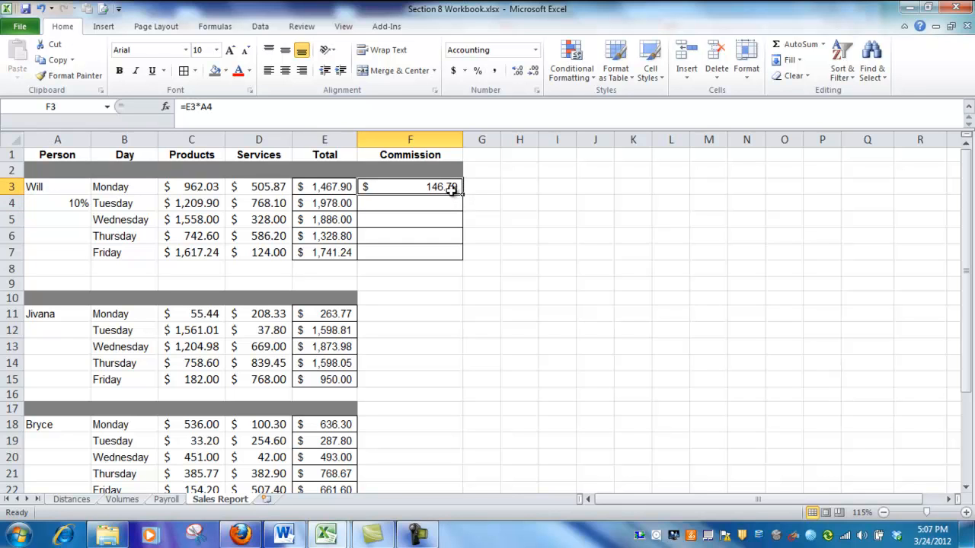
{"action": "left_click", "coordinate": [61, 206]}
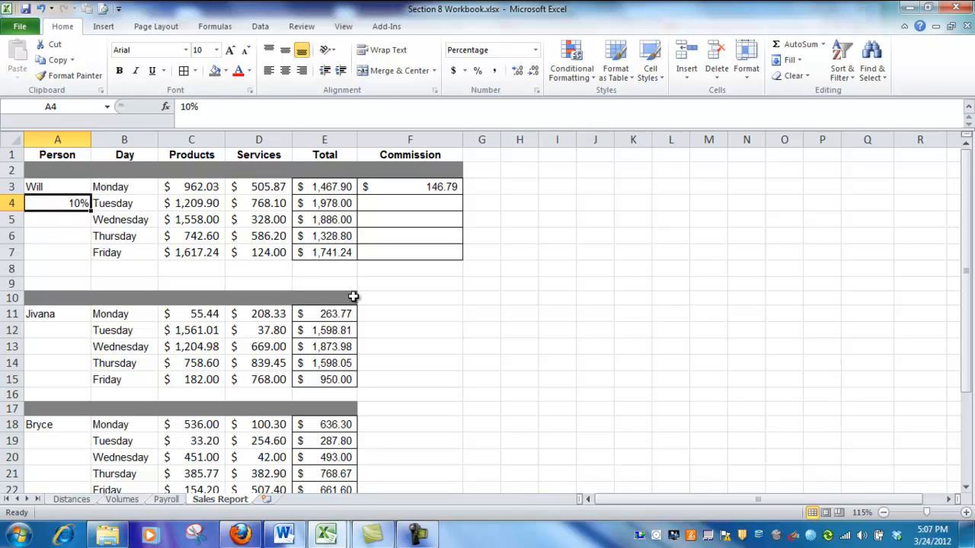
{"action": "left_click", "coordinate": [404, 194]}
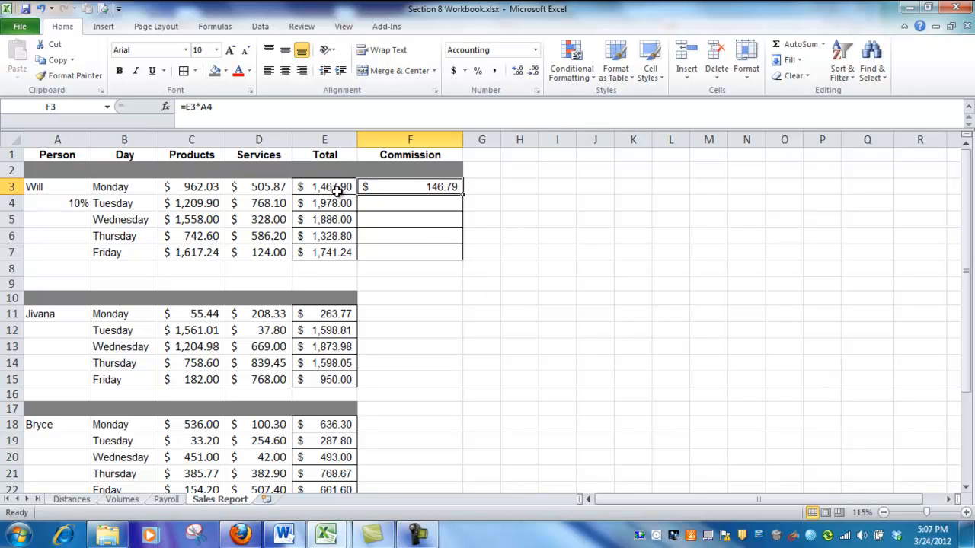
Calculate the Tuesday commission in F4 with the formula =E4*A4
{"action": "left_click", "coordinate": [409, 205]}
{"action": "type", "text": "="}
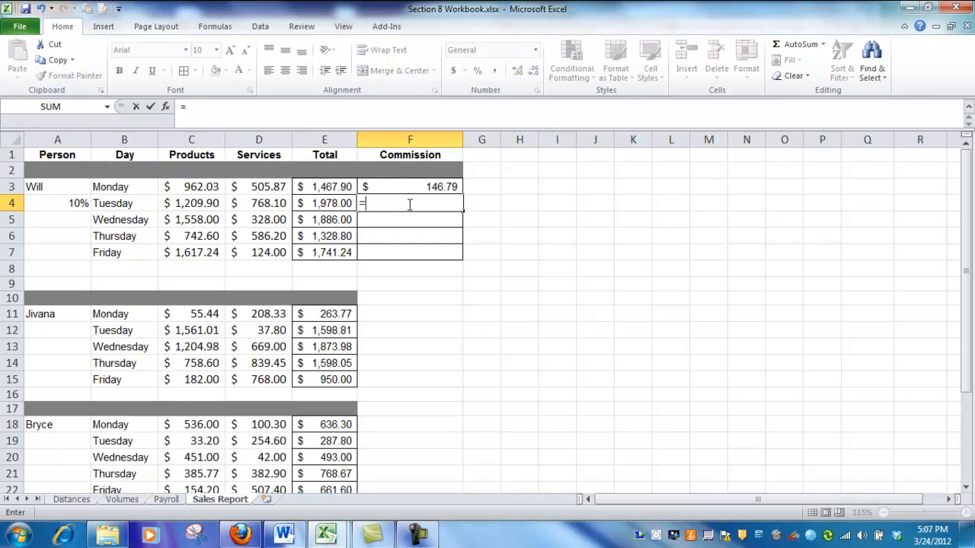
{"action": "left_click", "coordinate": [333, 202]}
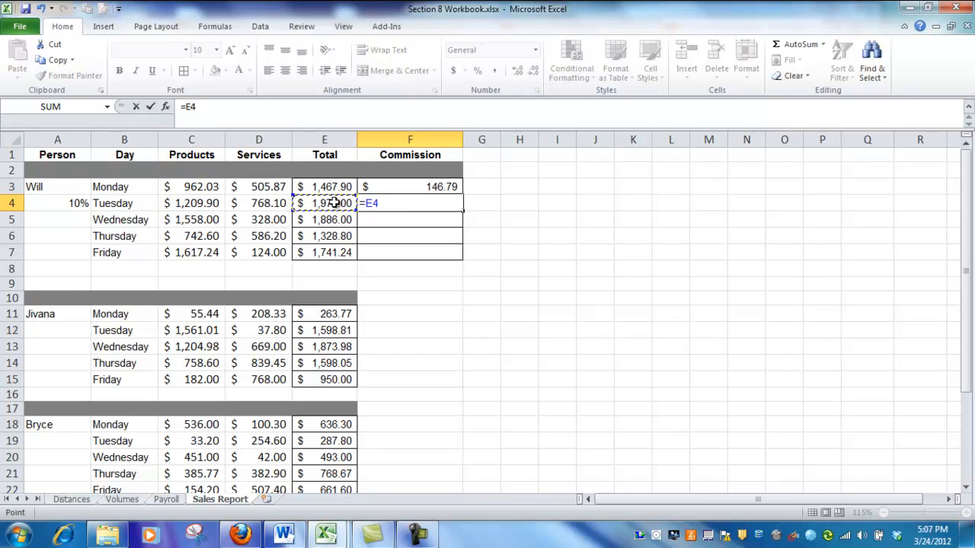
{"action": "type", "text": "*"}
{"action": "left_click", "coordinate": [79, 203]}
{"action": "key", "text": "Return"}
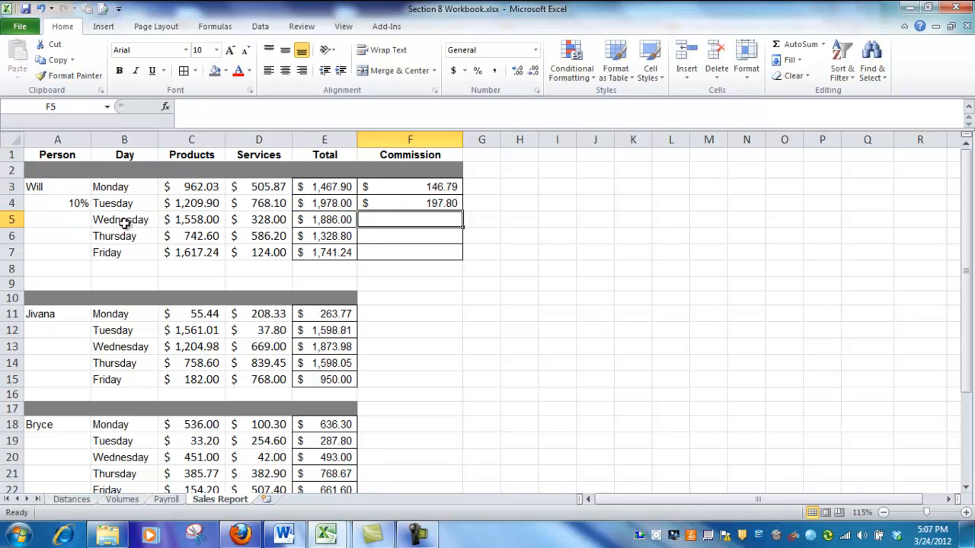
Calculate the Wednesday commission in F5 with the formula =E5*A4
{"action": "type", "text": "="}
{"action": "left_click", "coordinate": [324, 219]}
{"action": "type", "text": "*"}
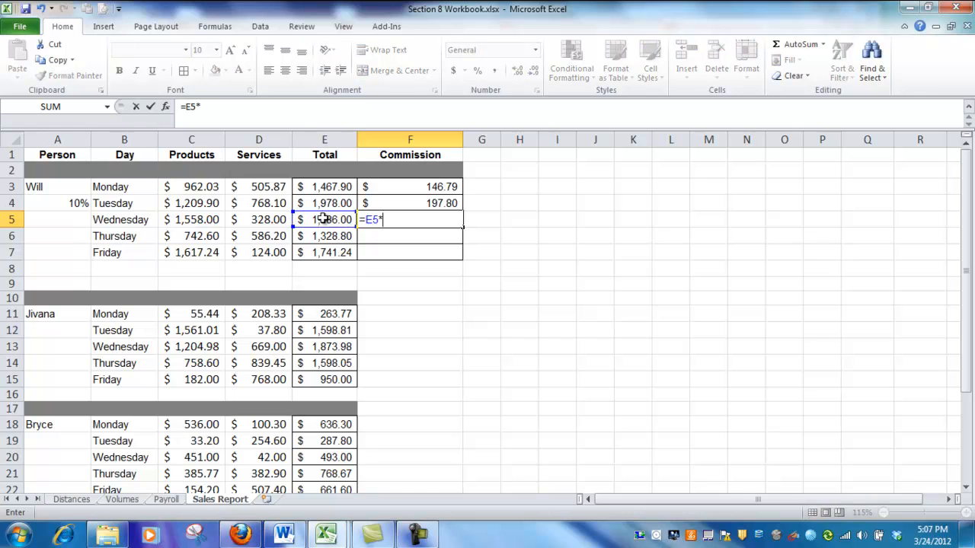
{"action": "left_click", "coordinate": [76, 204]}
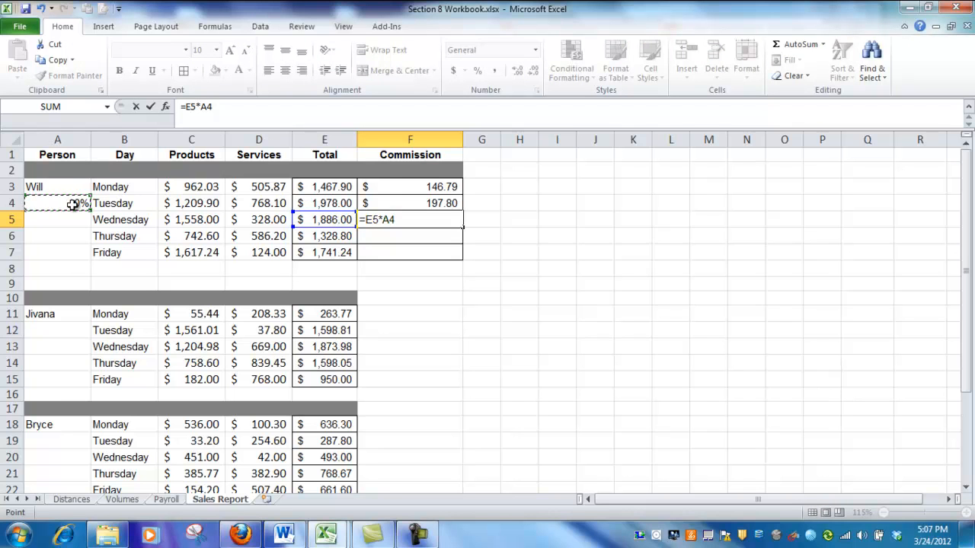
{"action": "key", "text": "Return"}
Calculate the Thursday commission in F6 with the formula =E6*A4
{"action": "type", "text": "="}
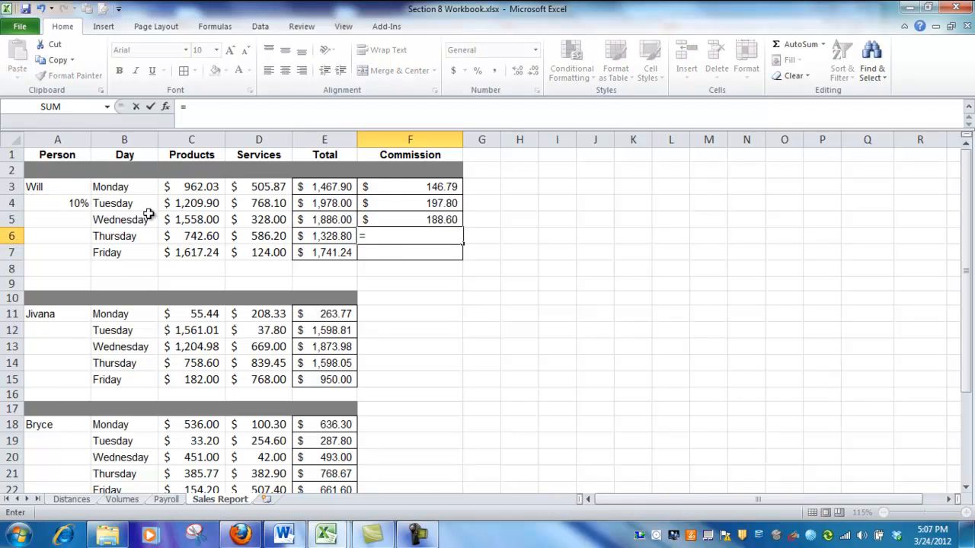
{"action": "left_click", "coordinate": [344, 238]}
{"action": "type", "text": "*"}
{"action": "left_click", "coordinate": [76, 212]}
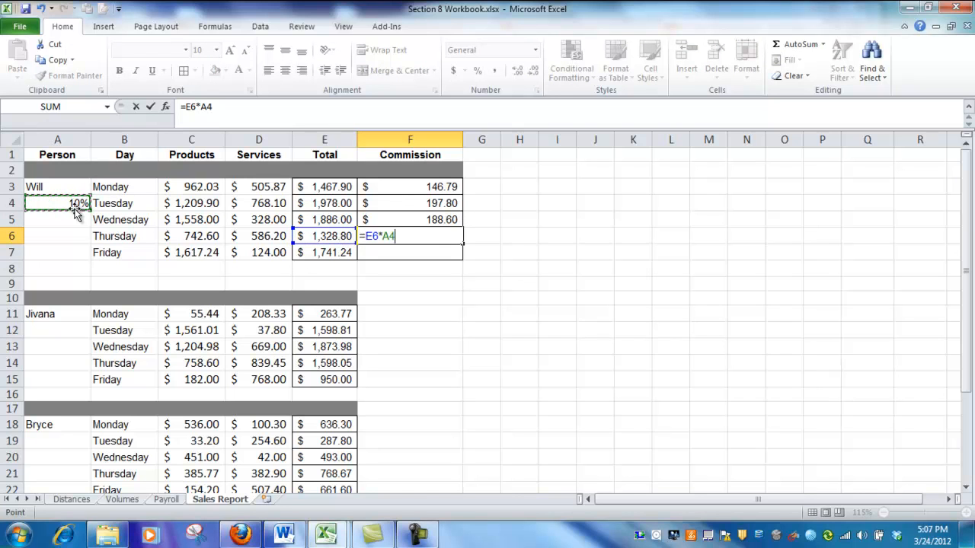
{"action": "key", "text": "Return"}
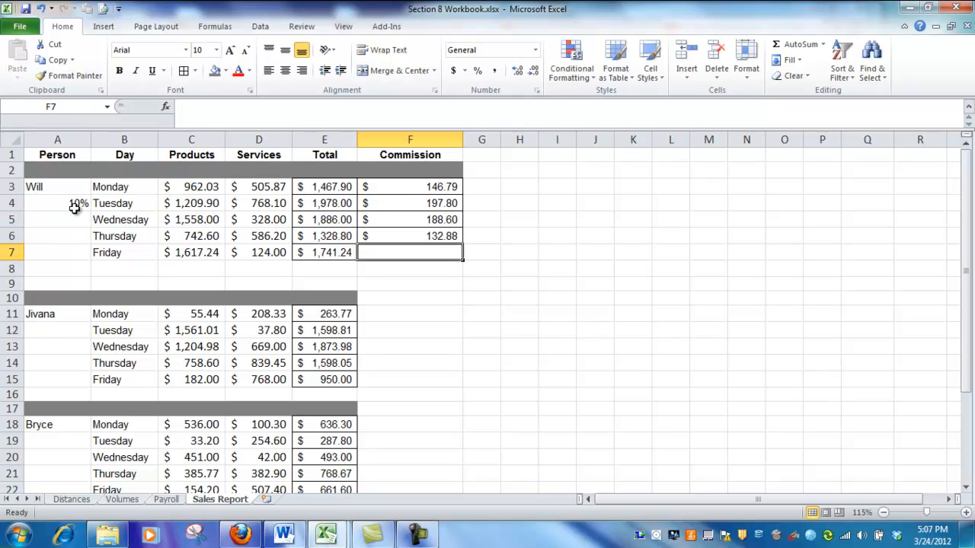
Calculate the Friday commission in F7 with the formula =E7*A4
{"action": "type", "text": "="}
{"action": "left_click", "coordinate": [335, 256]}
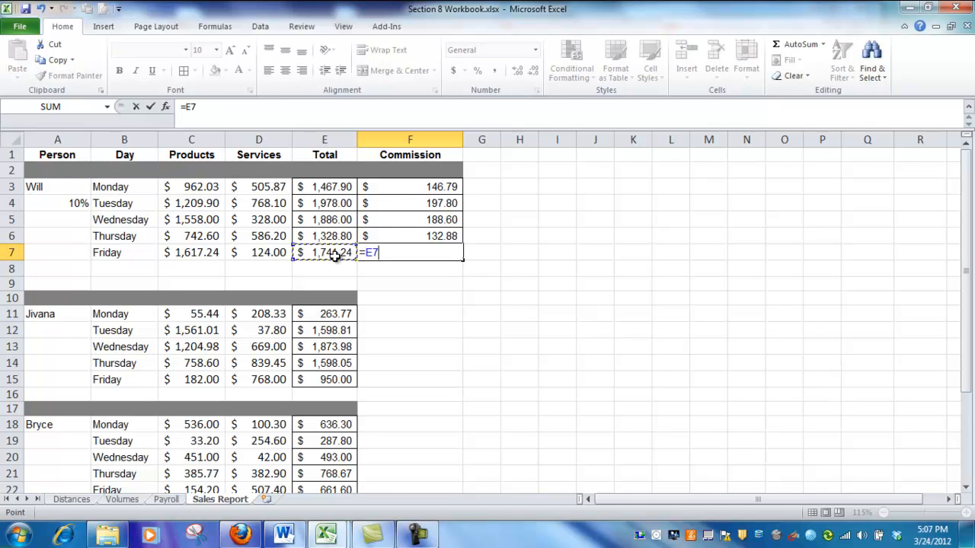
{"action": "type", "text": "*"}
{"action": "left_click", "coordinate": [78, 203]}
{"action": "key", "text": "Return"}
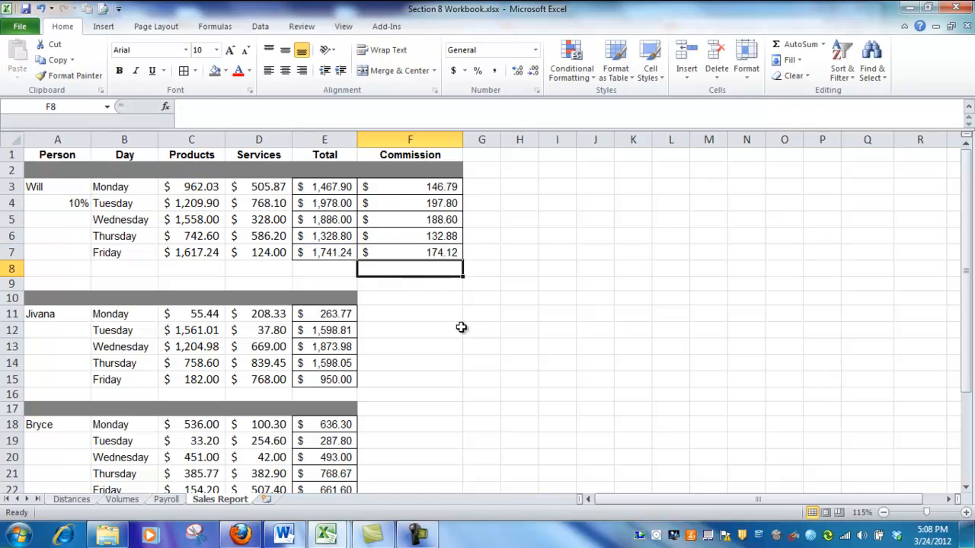
{"action": "left_click", "coordinate": [498, 309]}
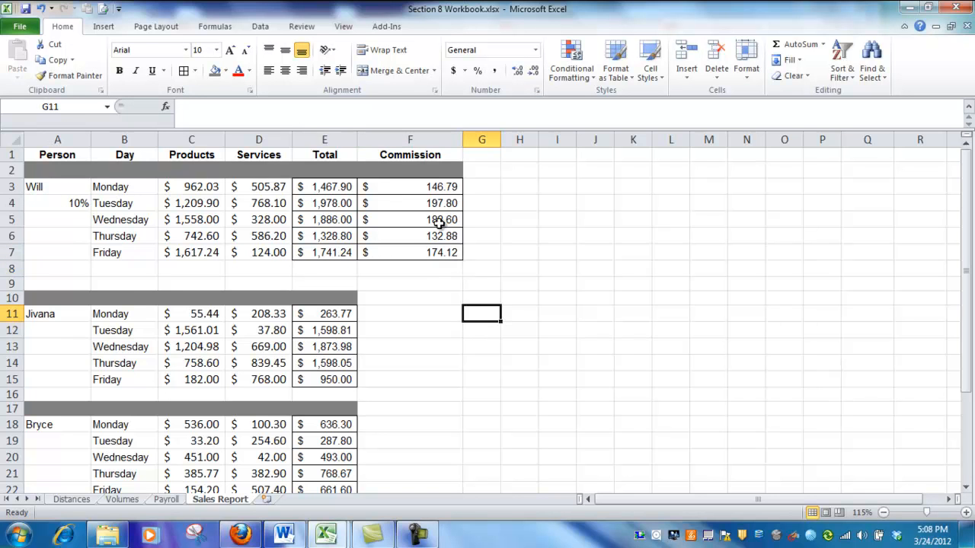
Clear the commissions in F4:F7 and fill the Monday formula from F3 down through F7
{"action": "left_click_drag", "start_coordinate": [444, 204], "coordinate": [446, 251]}
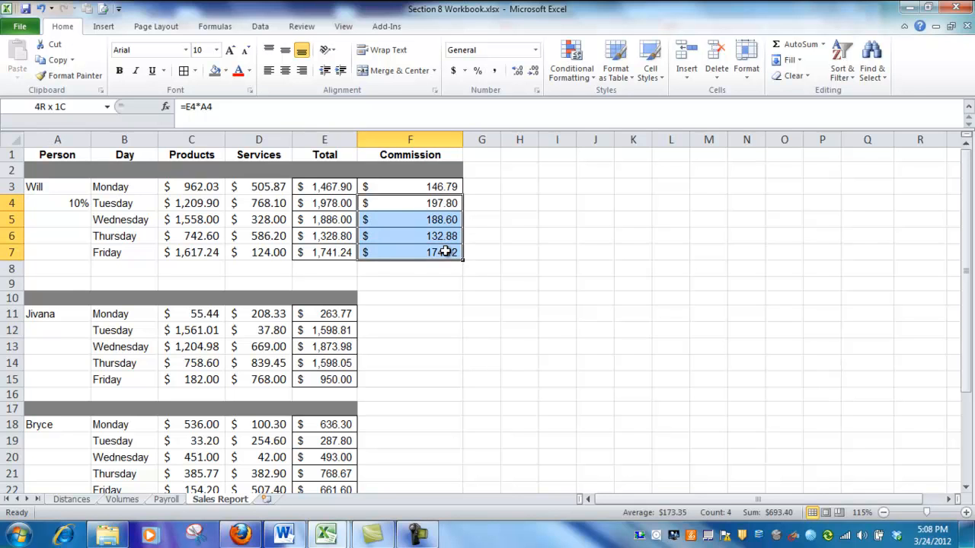
{"action": "key", "text": "Delete"}
{"action": "left_click", "coordinate": [430, 188]}
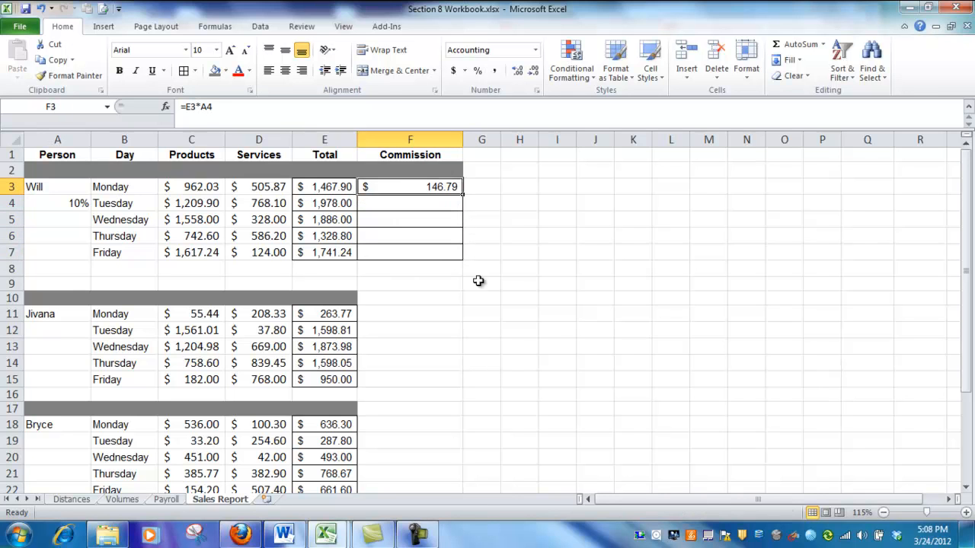
{"action": "left_click_drag", "start_coordinate": [465, 195], "coordinate": [463, 258]}
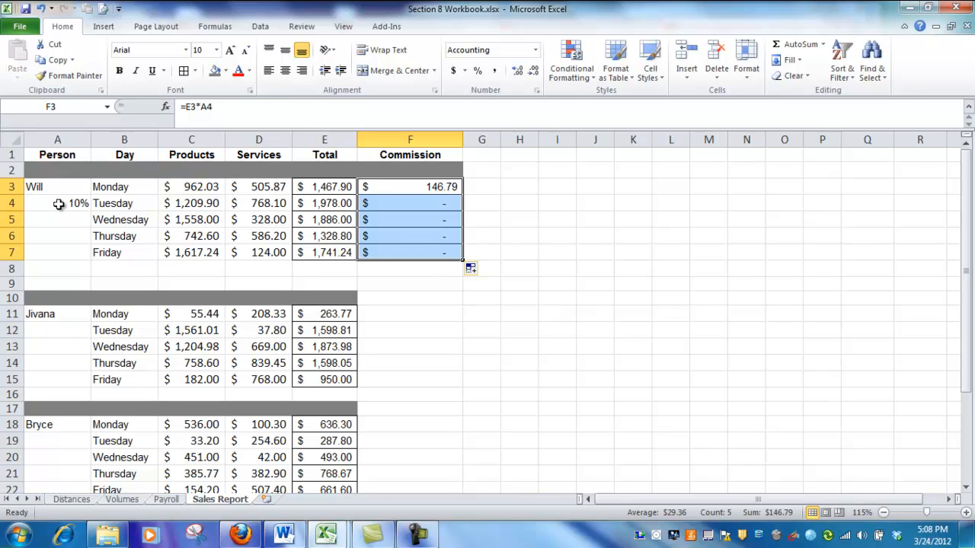
Inspect the cell references in the filled commission formulas in F4, F5 and F6
{"action": "left_click", "coordinate": [428, 204]}
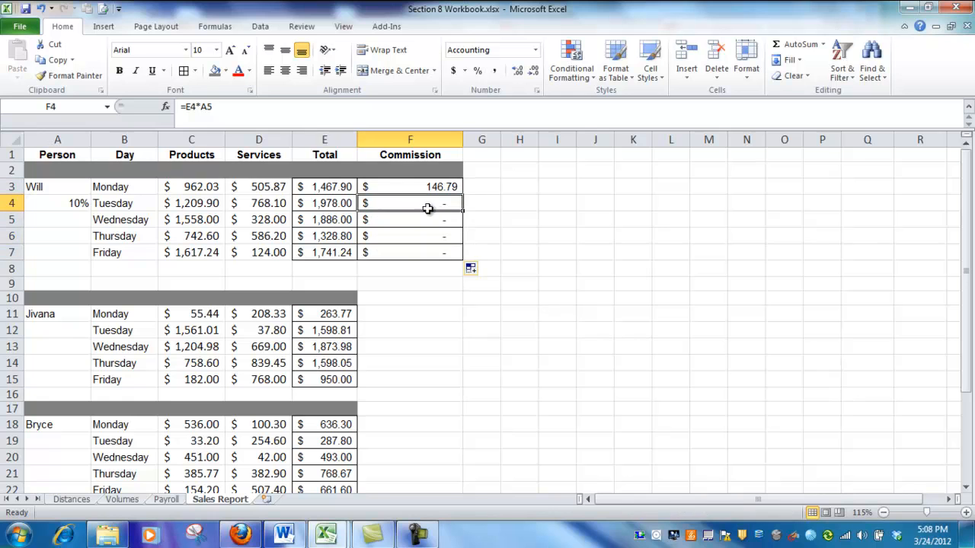
{"action": "left_click", "coordinate": [398, 226]}
{"action": "left_click", "coordinate": [365, 237]}
{"action": "left_click", "coordinate": [222, 110]}
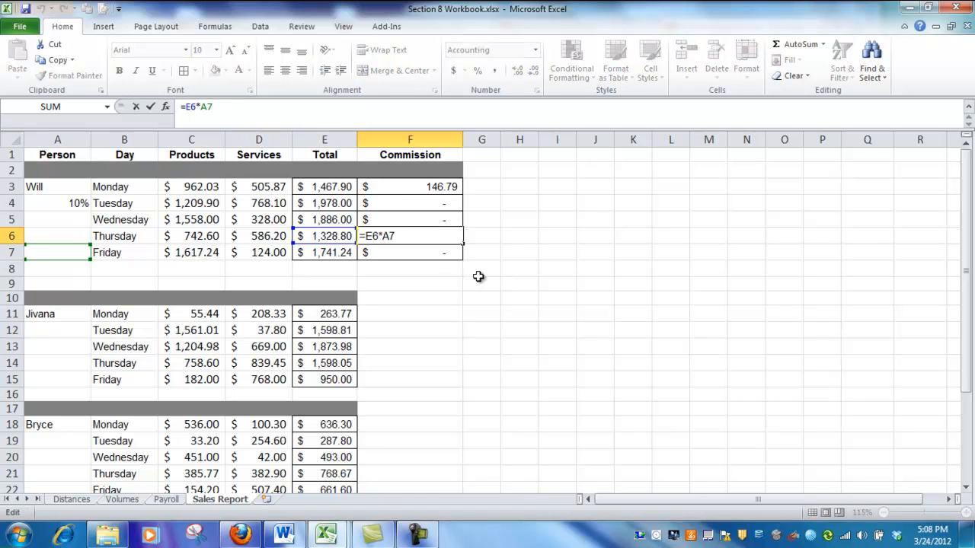
Leave the F6 formula unedited and undo the fill and the clearing of F4:F7
{"action": "left_click", "coordinate": [507, 248]}
{"action": "key", "text": "ctrl+z"}
{"action": "key", "text": "ctrl+z"}
{"action": "key", "text": "ctrl+z"}
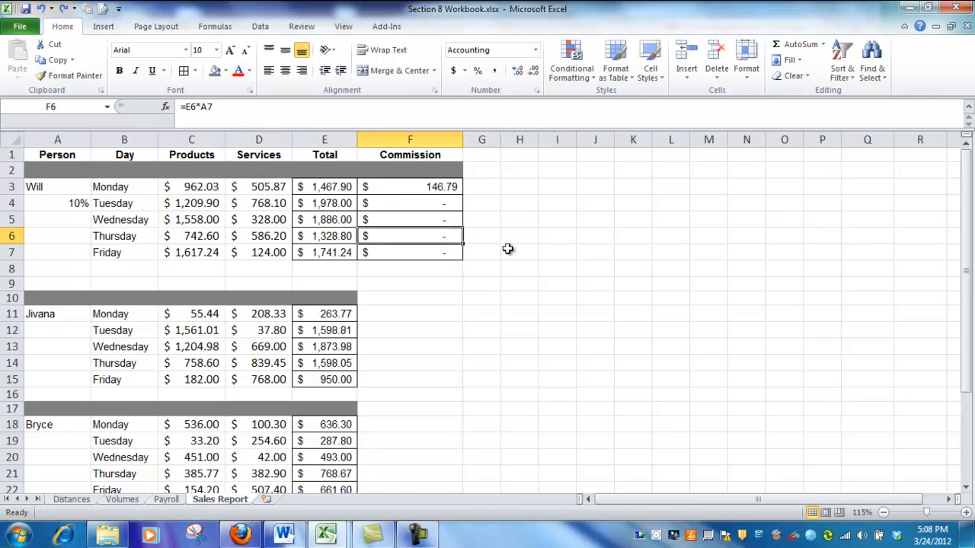
Review the individual commission formulas in F4 through F7 for their reference to the rate cell
{"action": "left_click", "coordinate": [432, 223]}
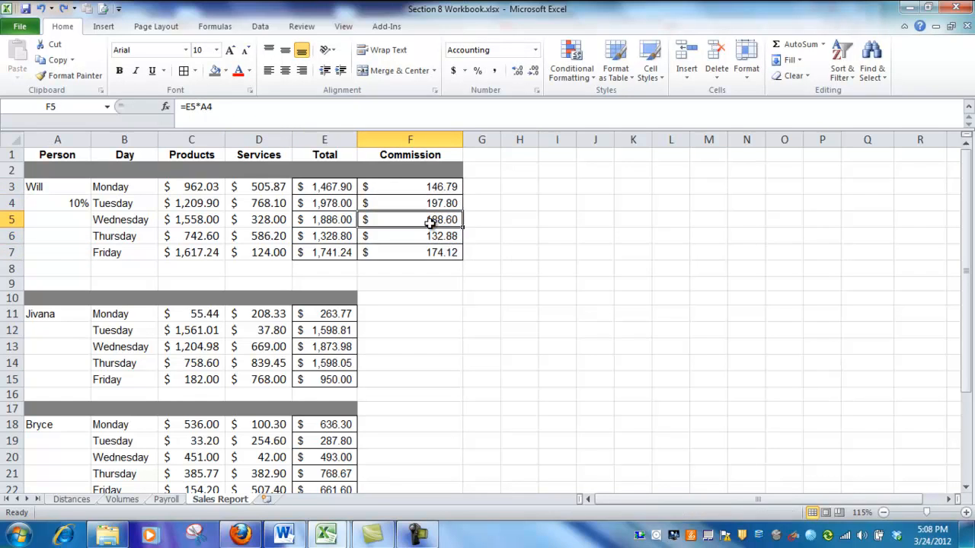
{"action": "left_click", "coordinate": [429, 204]}
{"action": "left_click", "coordinate": [431, 221]}
{"action": "left_click", "coordinate": [432, 238]}
{"action": "left_click", "coordinate": [434, 253]}
Total the first salesperson's weekly commission in F8 with the formula =SUM(F3:F7)
{"action": "left_click", "coordinate": [431, 270]}
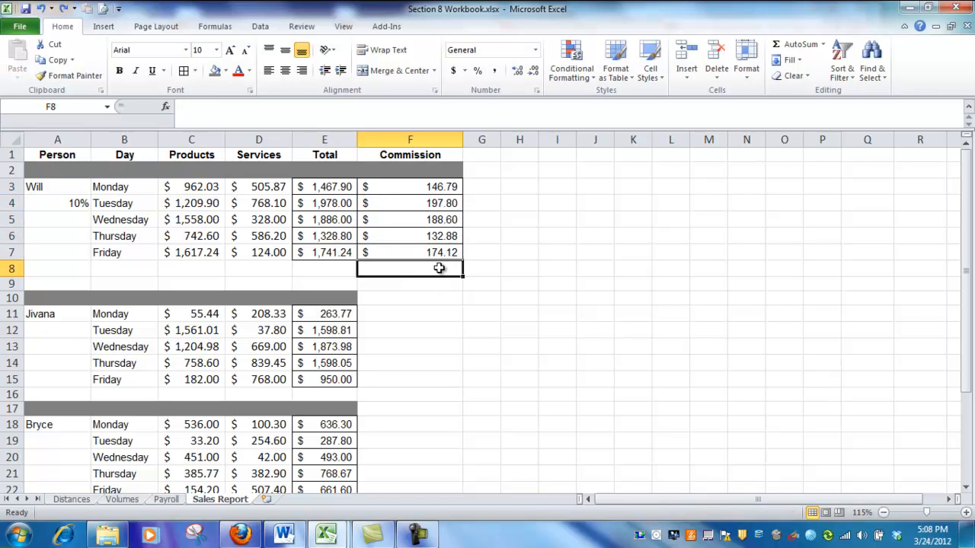
{"action": "left_click", "coordinate": [775, 46]}
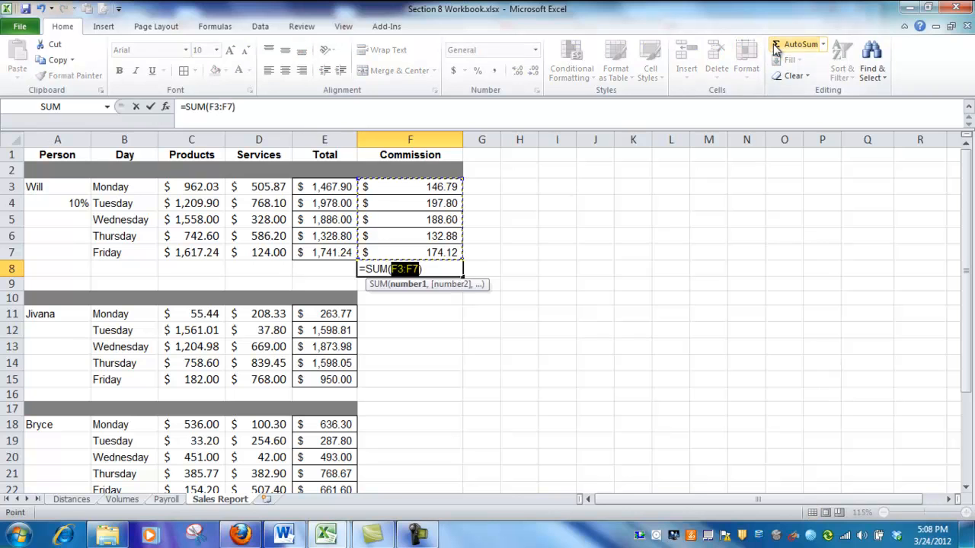
{"action": "key", "text": "Return"}
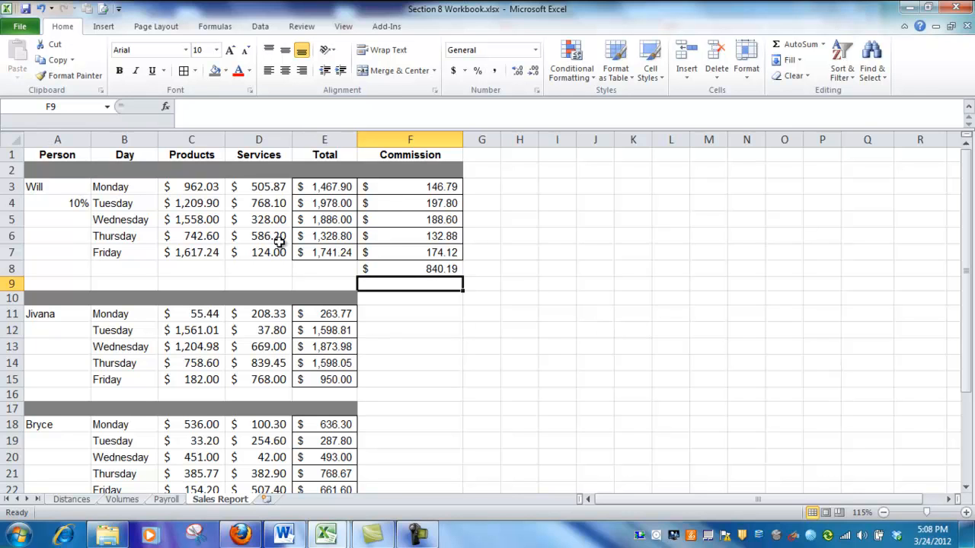
Set the commission rate in A4 to .11
{"action": "left_click", "coordinate": [67, 201]}
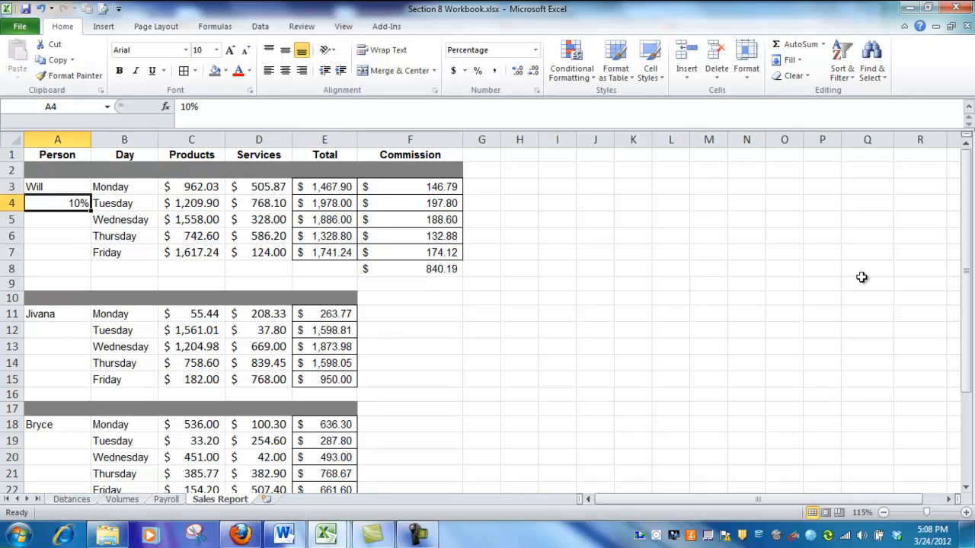
{"action": "type", "text": "."}
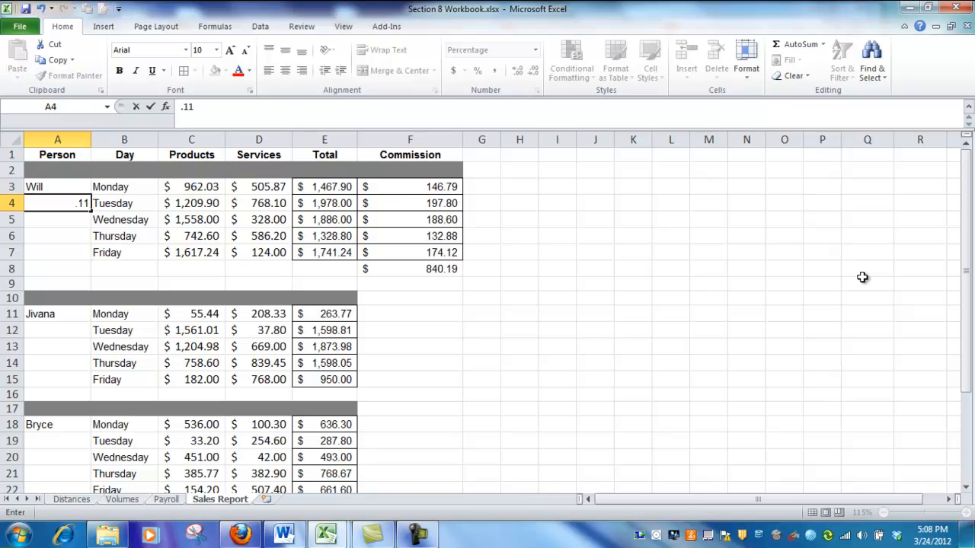
{"action": "type", "text": "11"}
{"action": "key", "text": "Return"}
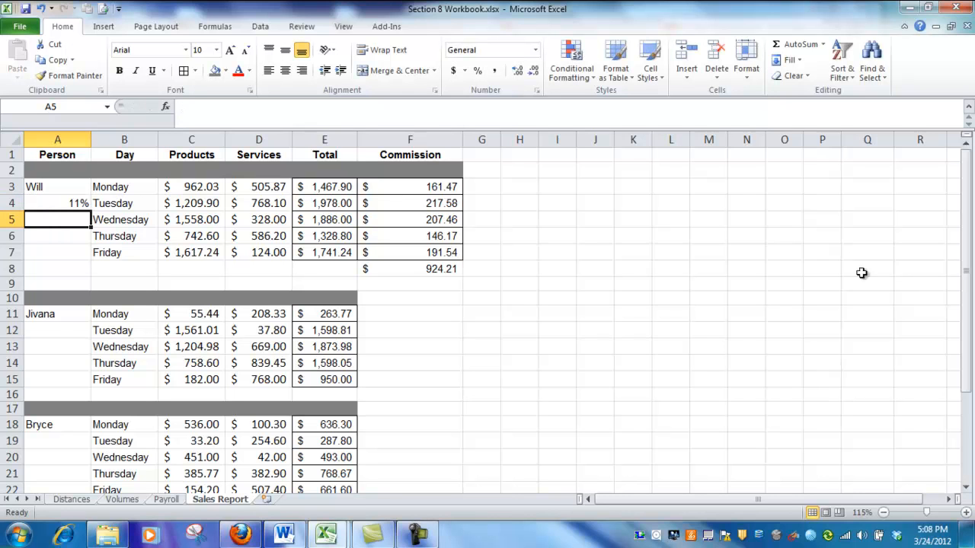
Set the commission rate in A4 to .125
{"action": "left_click", "coordinate": [80, 203]}
{"action": "type", "text": "."}
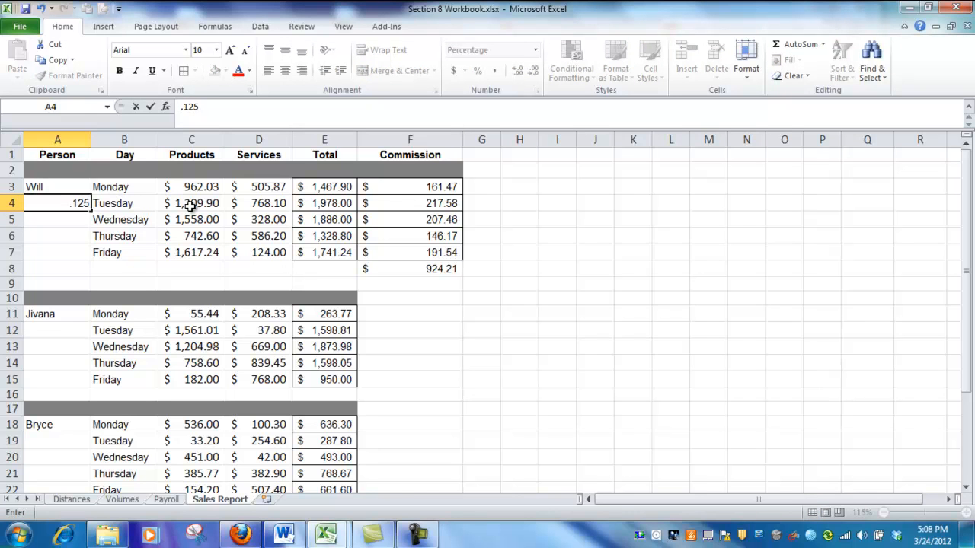
{"action": "type", "text": "125"}
{"action": "key", "text": "Return"}
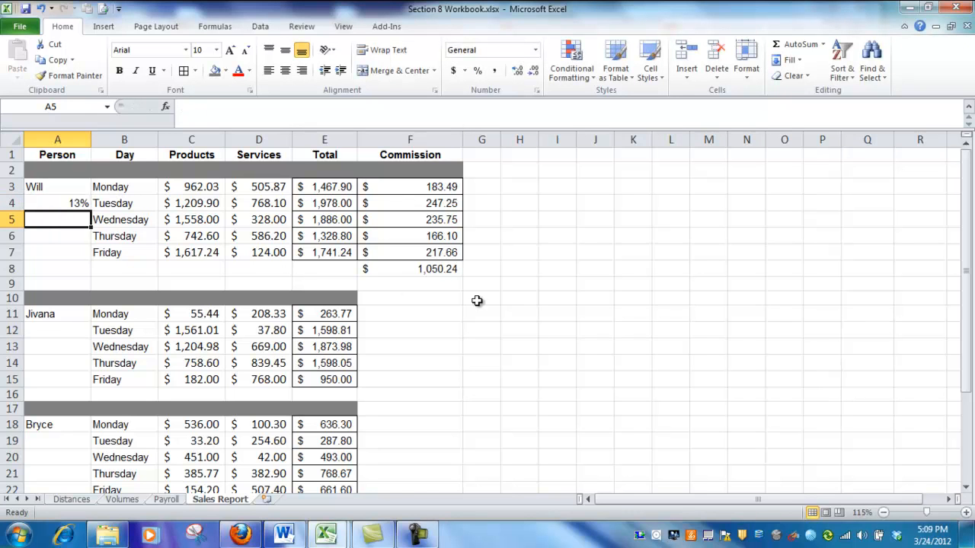
Examine the total formula in F8, the stored rate in A4 and the daily commissions in F3:F7
{"action": "left_click", "coordinate": [455, 271]}
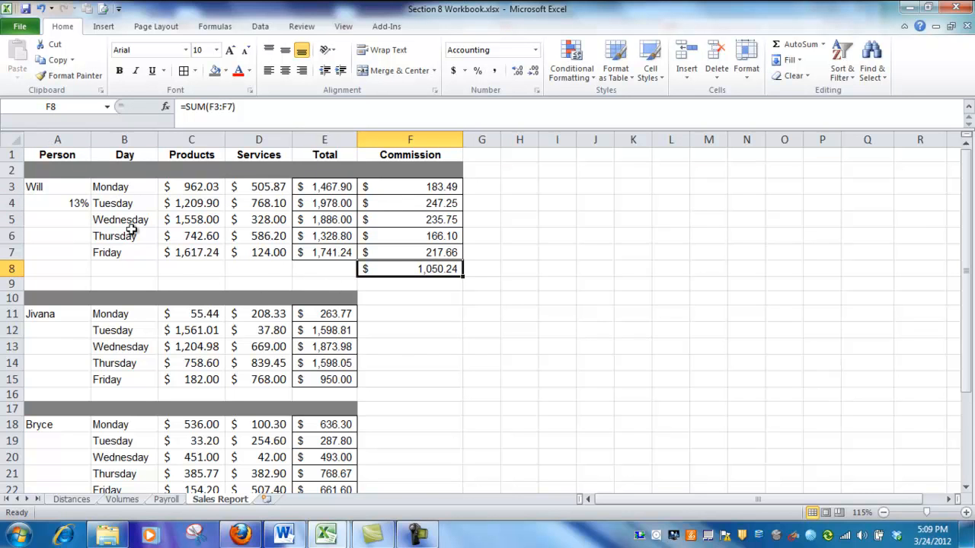
{"action": "left_click", "coordinate": [68, 205]}
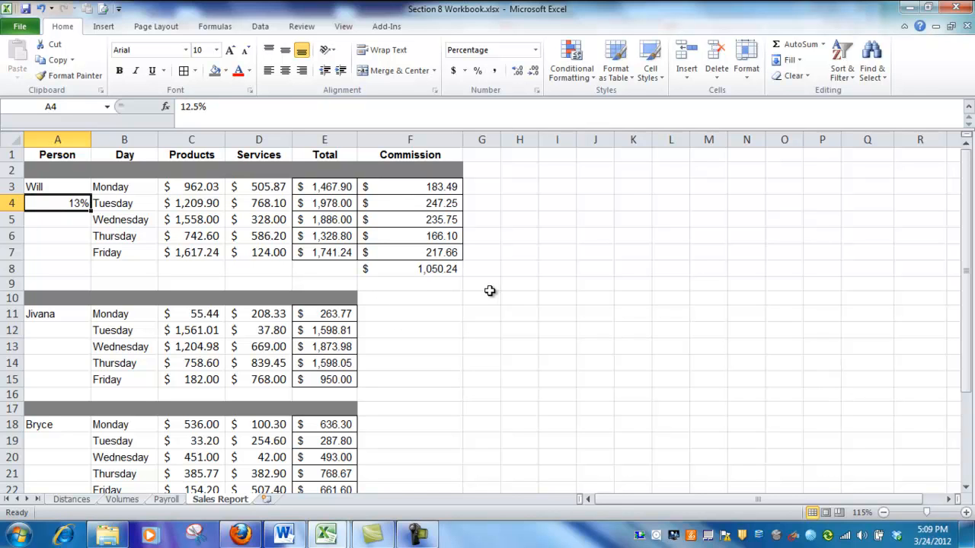
{"action": "left_click_drag", "start_coordinate": [405, 187], "coordinate": [407, 252]}
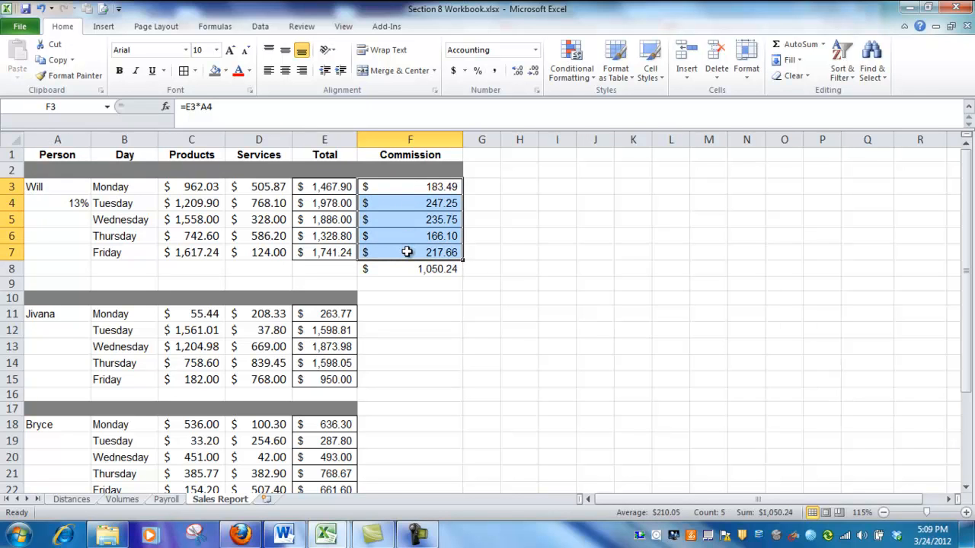